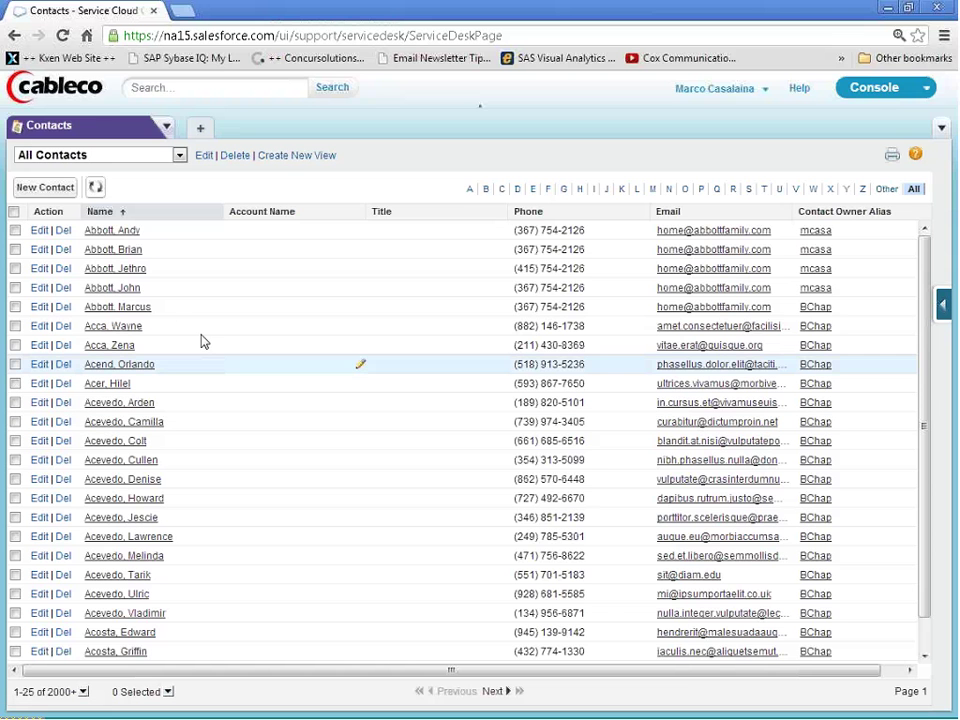
- Open the third listed contact and review its offer scores and the reasons behind Cableco Showtime, returning to the contact details
click(134, 271)
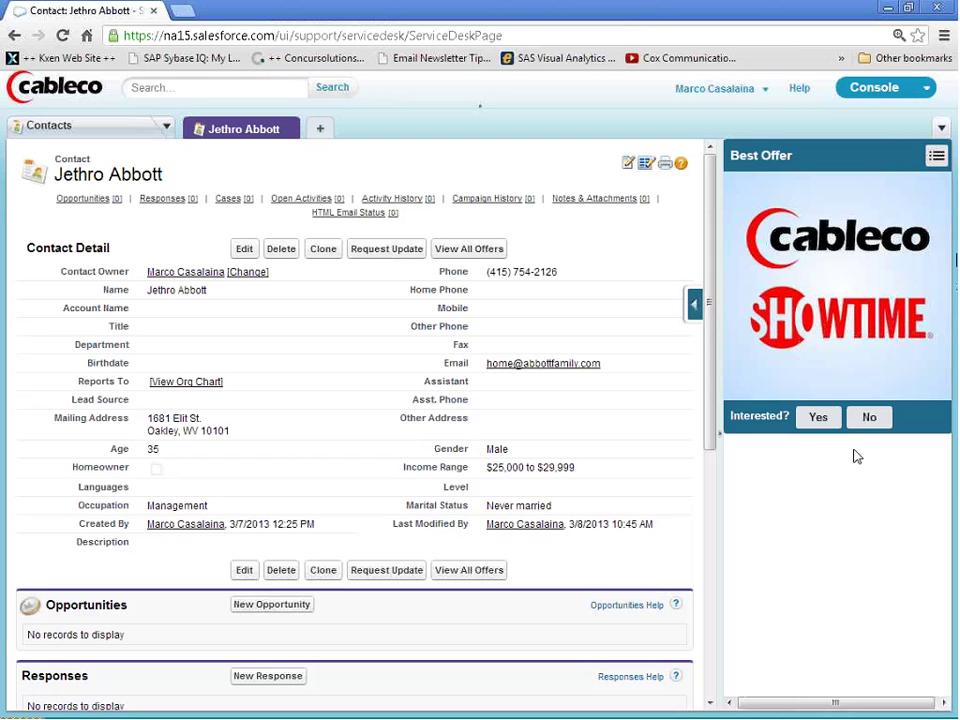
click(467, 250)
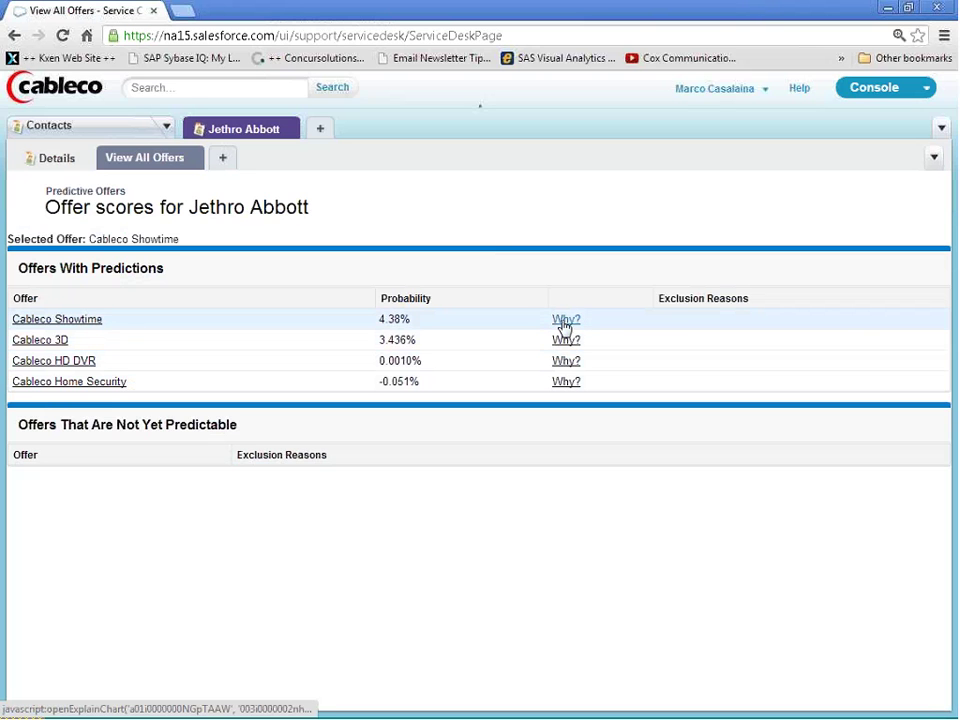
click(572, 383)
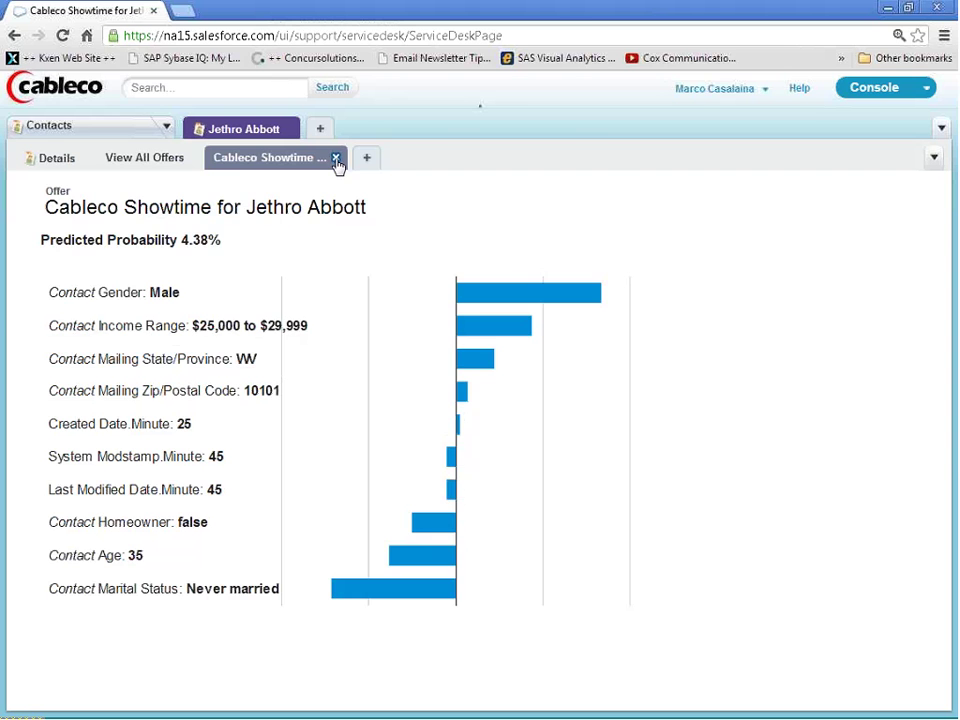
click(336, 158)
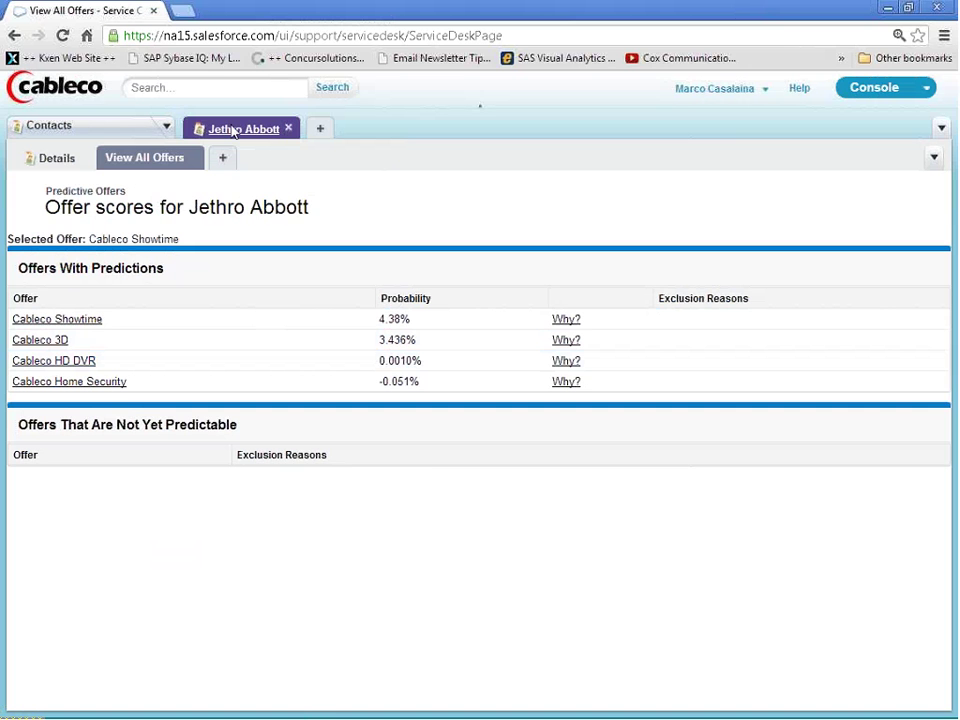
click(193, 160)
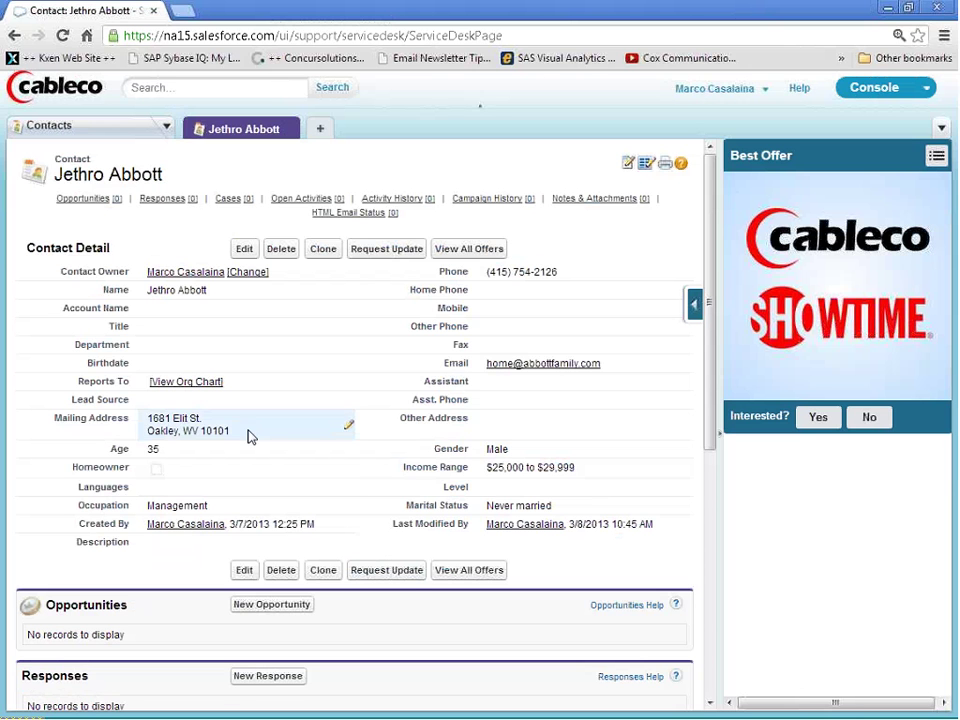
- Mark the contact as a homeowner and save the record
double_click(178, 476)
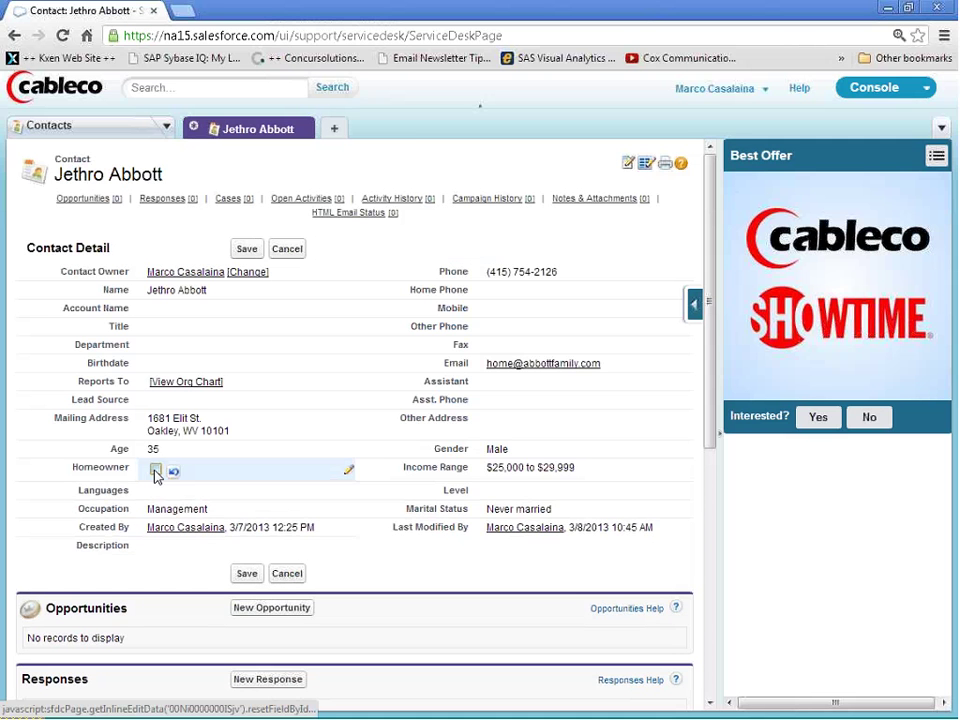
click(156, 471)
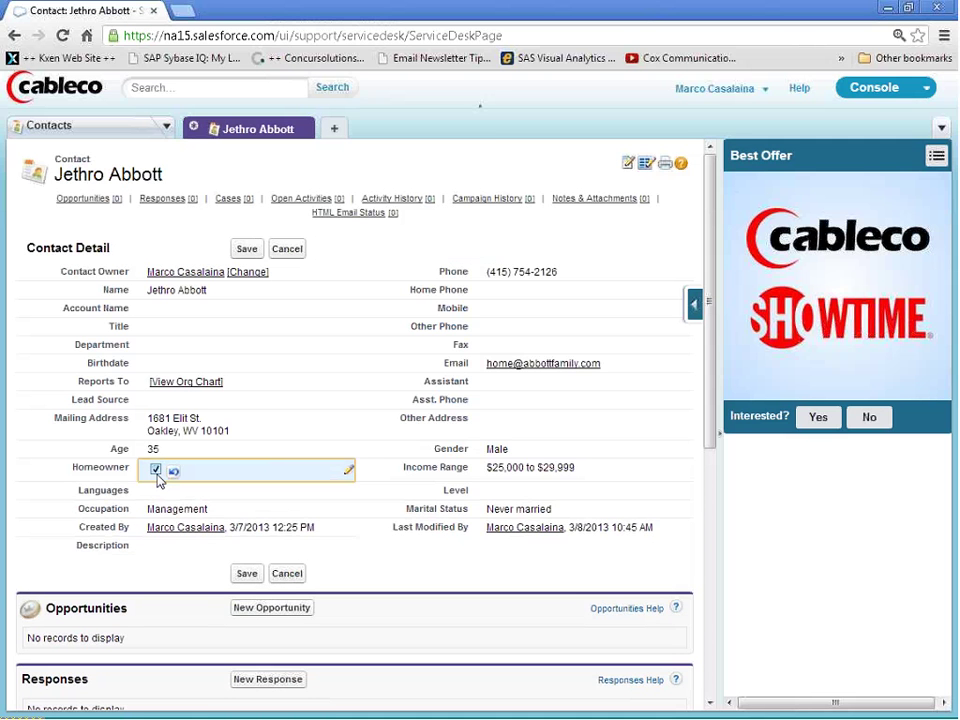
click(249, 576)
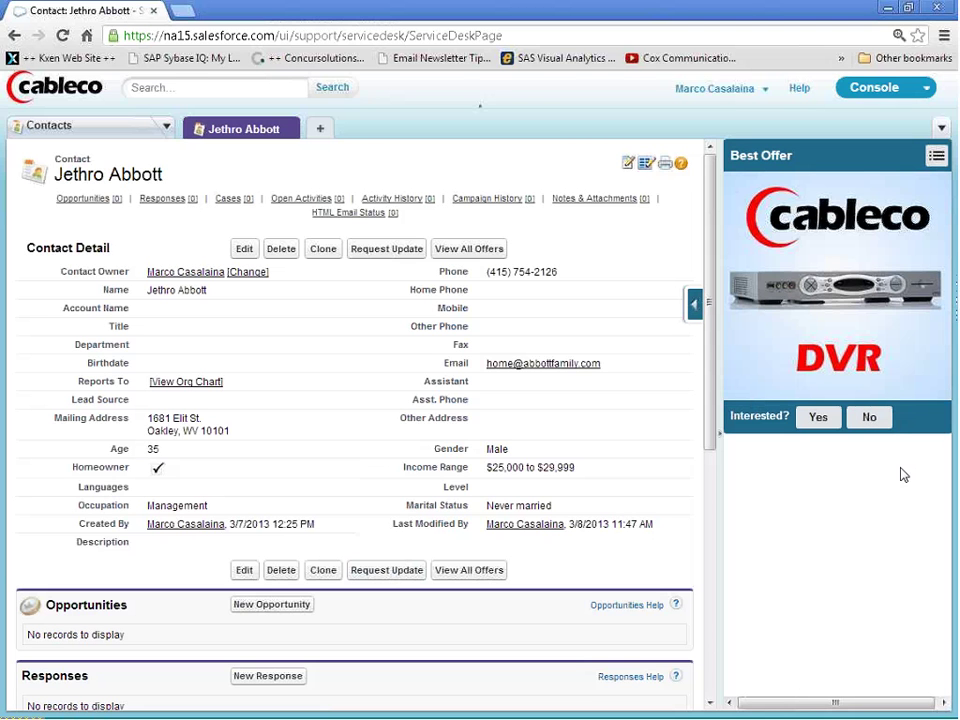
- Review the contact's recalculated offer scores and the reasons behind Cableco HD DVR, returning to the contact details
click(458, 252)
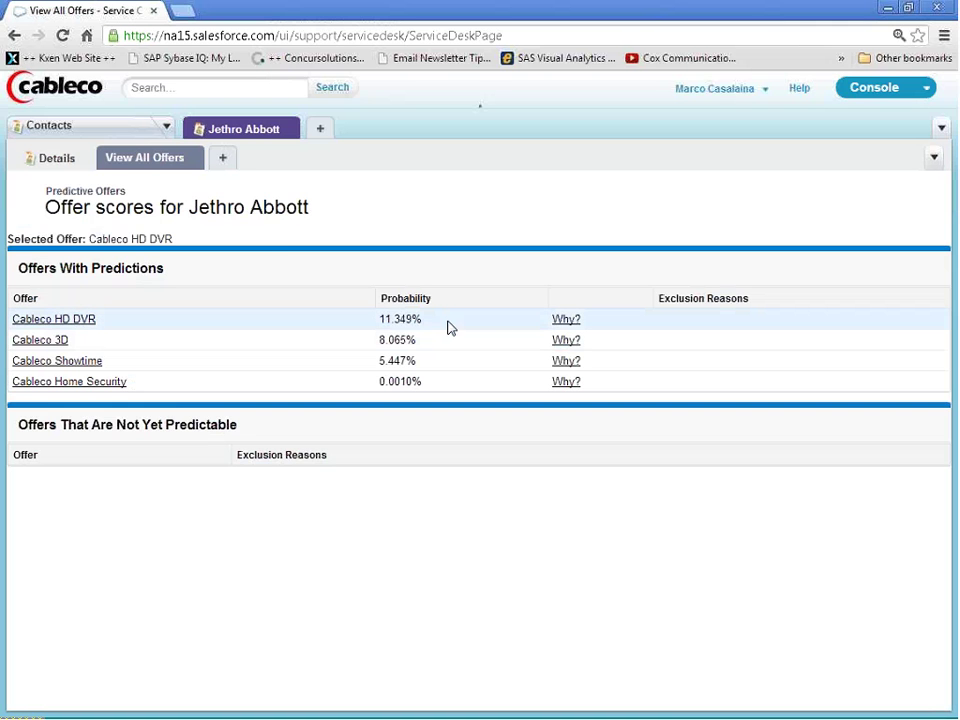
click(565, 321)
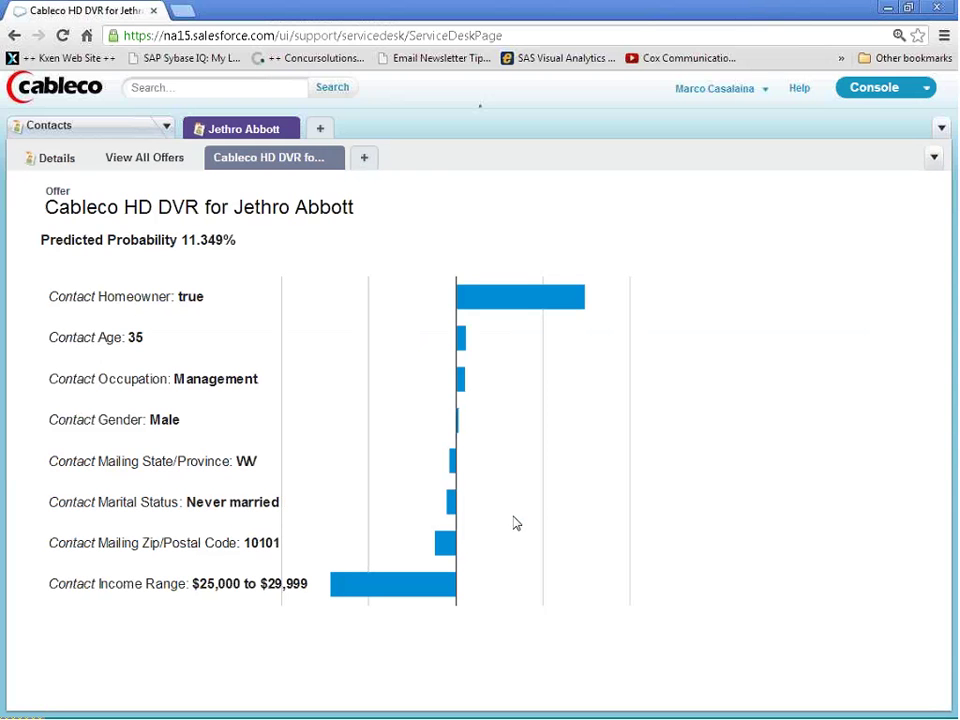
click(335, 160)
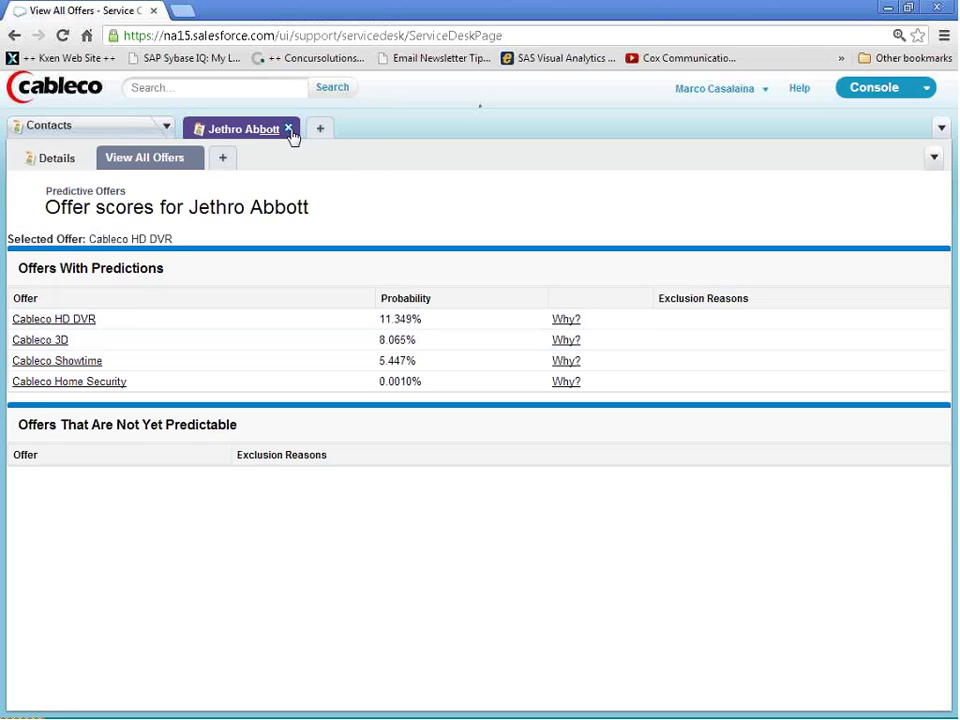
click(193, 159)
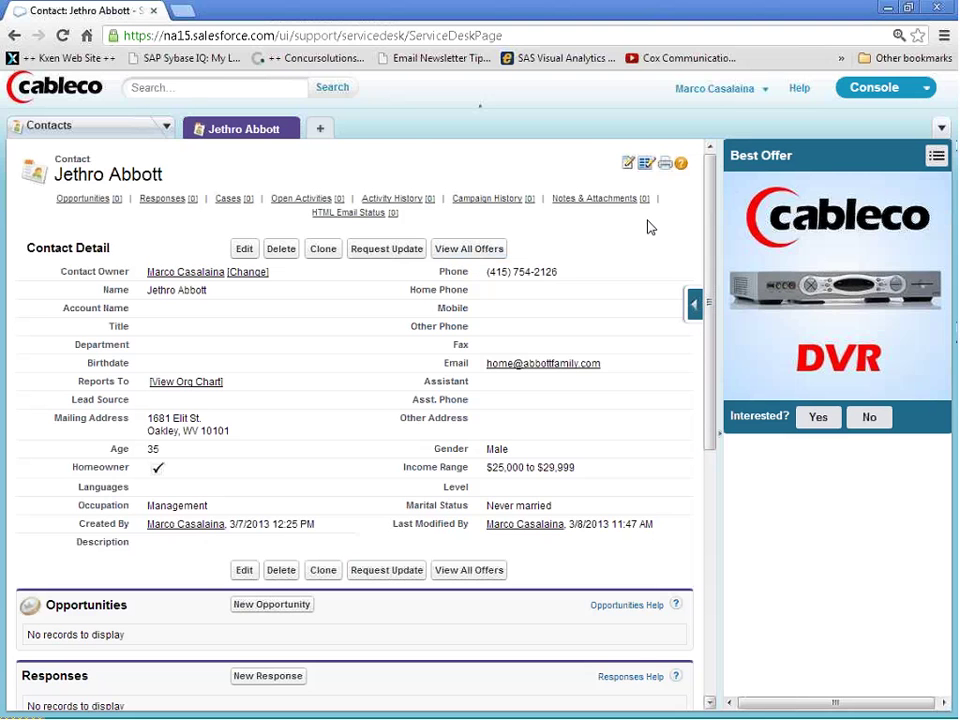
- Show the script text of the contact's best offer and switch back to its banner image
click(937, 159)
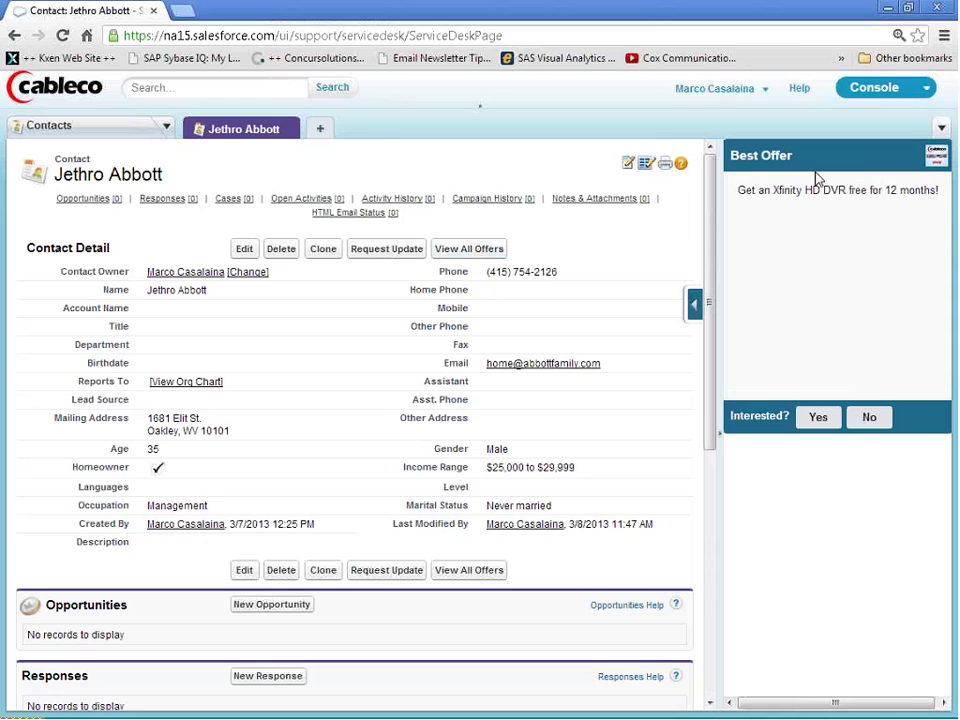
click(936, 157)
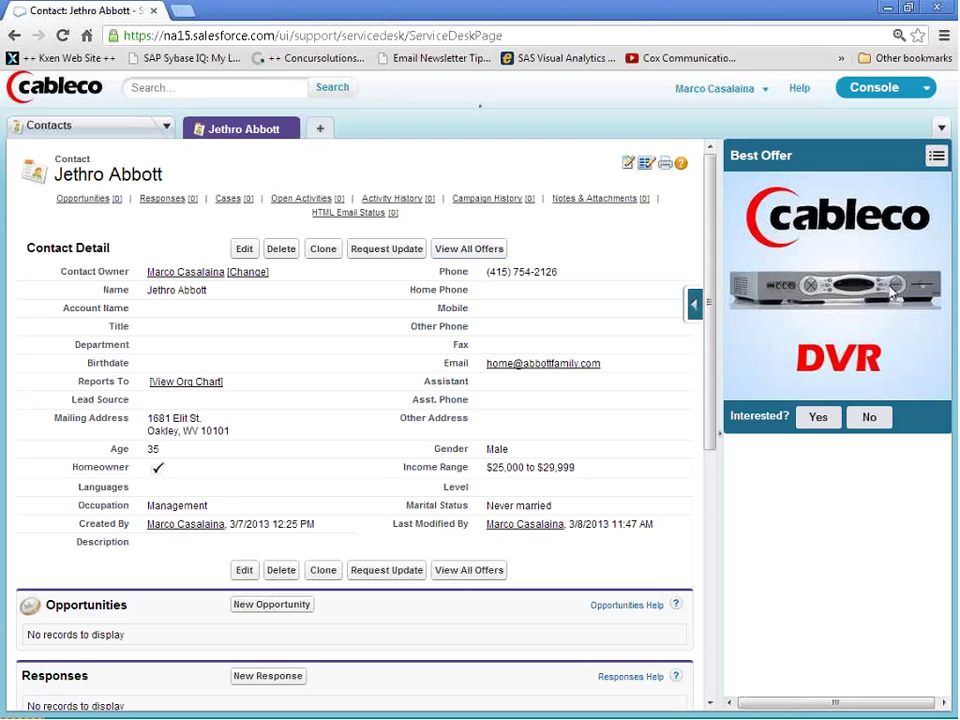
mouse_move(376, 220)
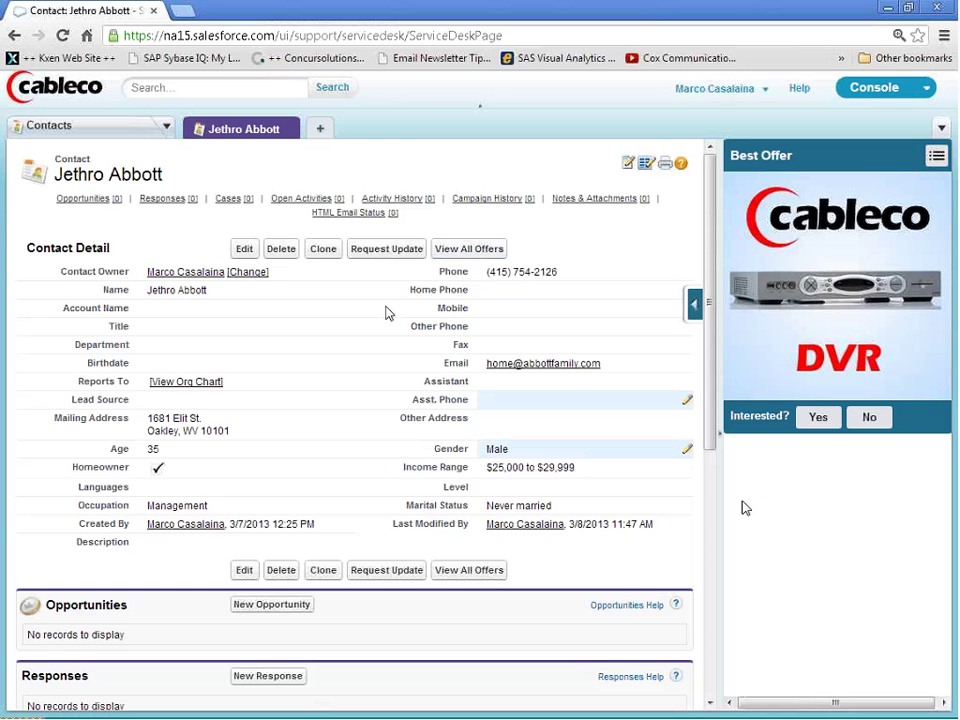
click(502, 365)
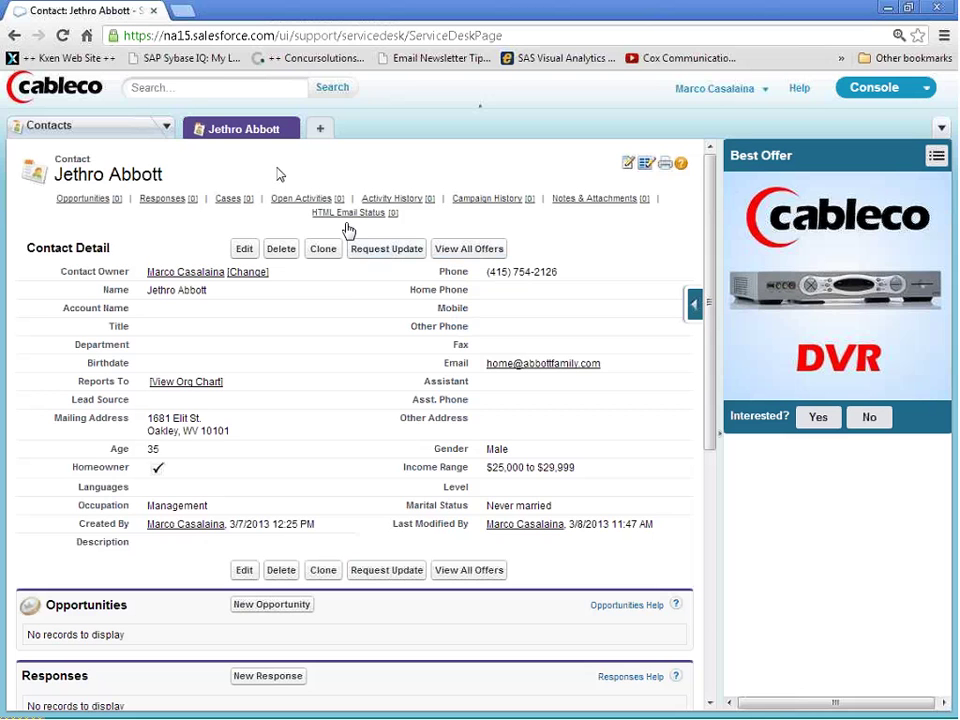
- Open the predictive offers administration settings and examine the retrain threshold in the general settings
click(167, 128)
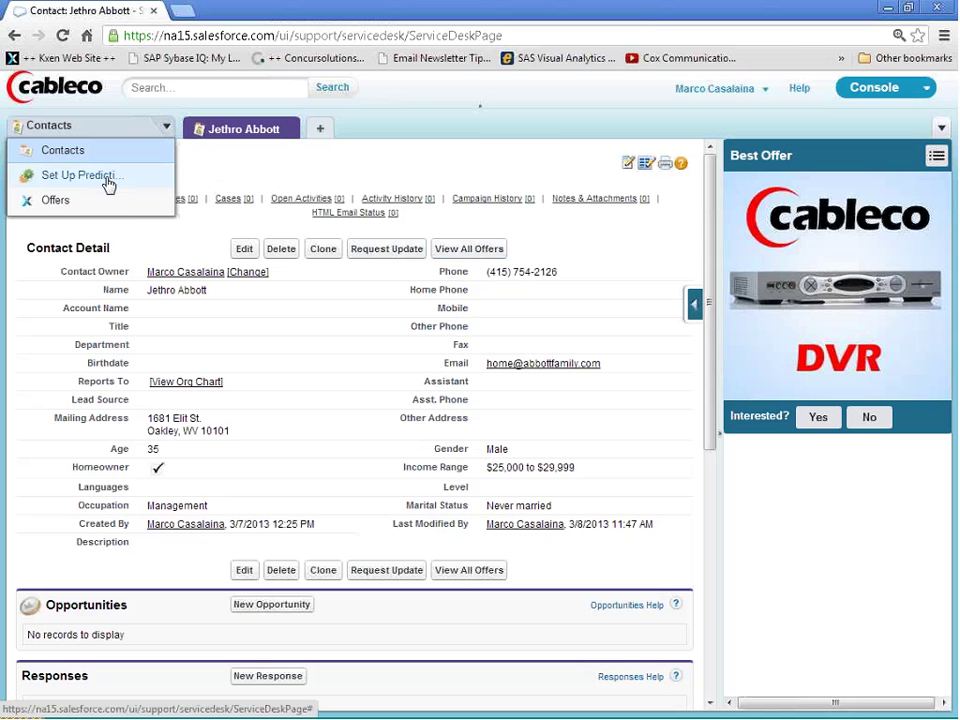
click(108, 184)
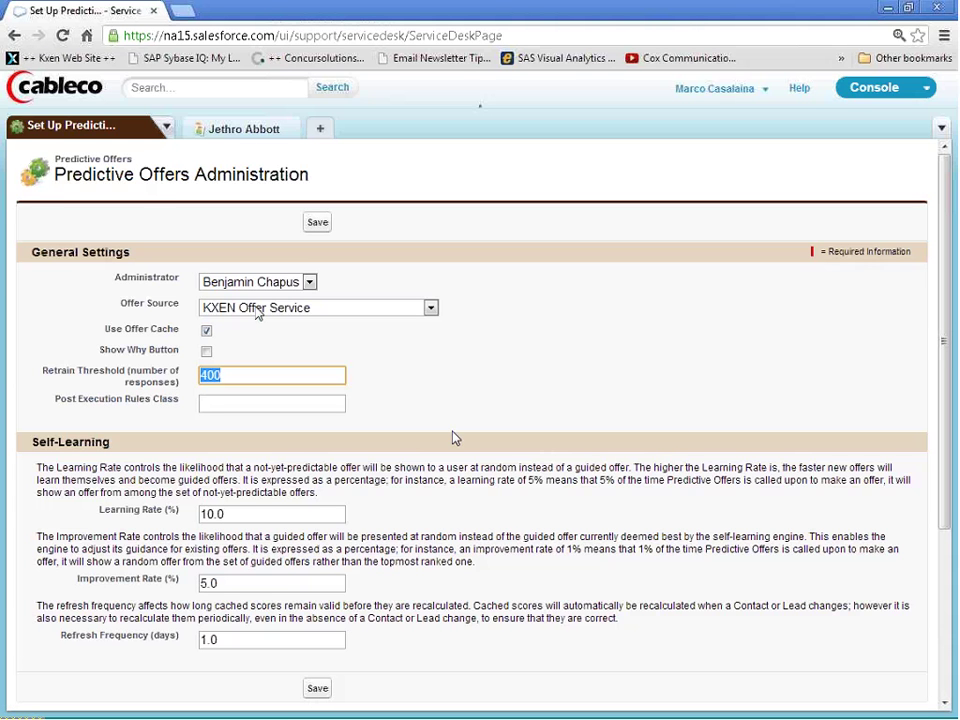
key(shift+Tab)
click(243, 439)
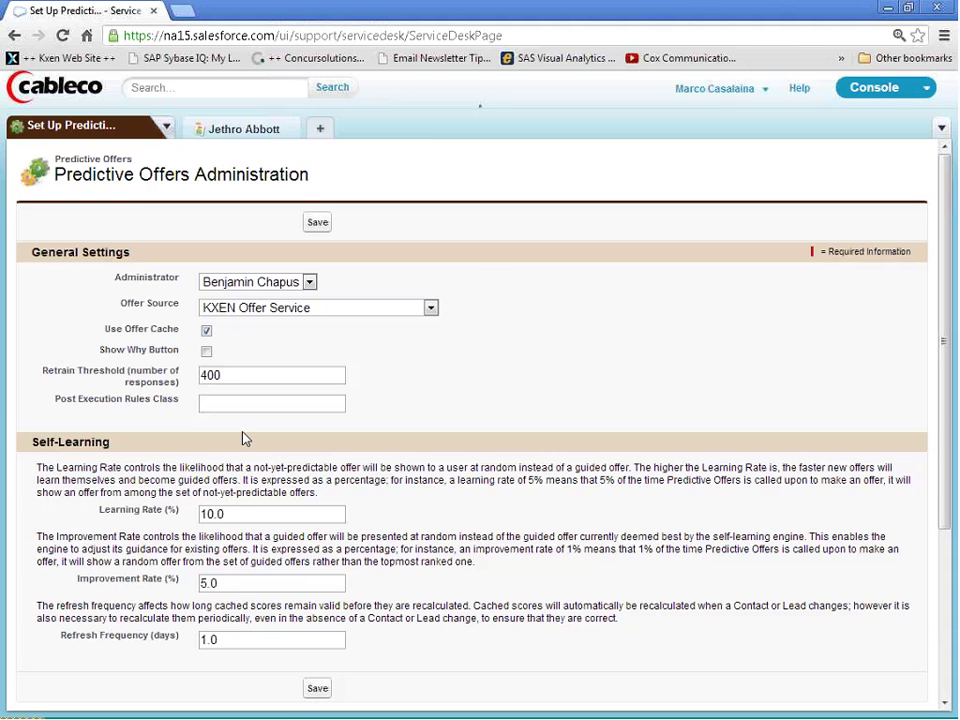
double_click(236, 377)
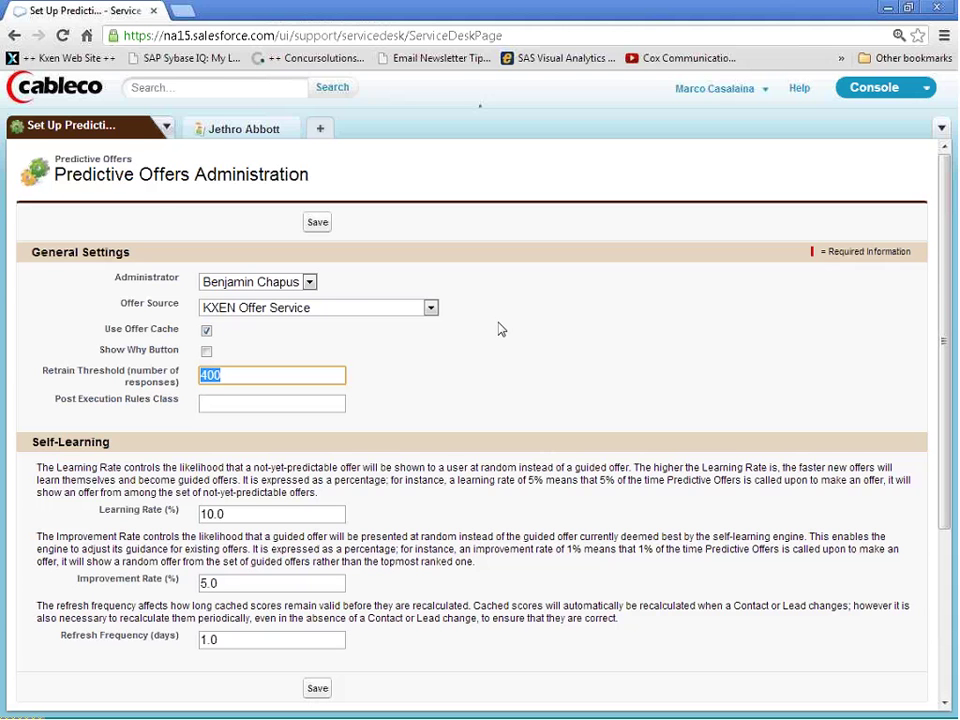
- Start a new offer from the offers list, titled HBO, with an activation date of 3/7/2013
click(168, 129)
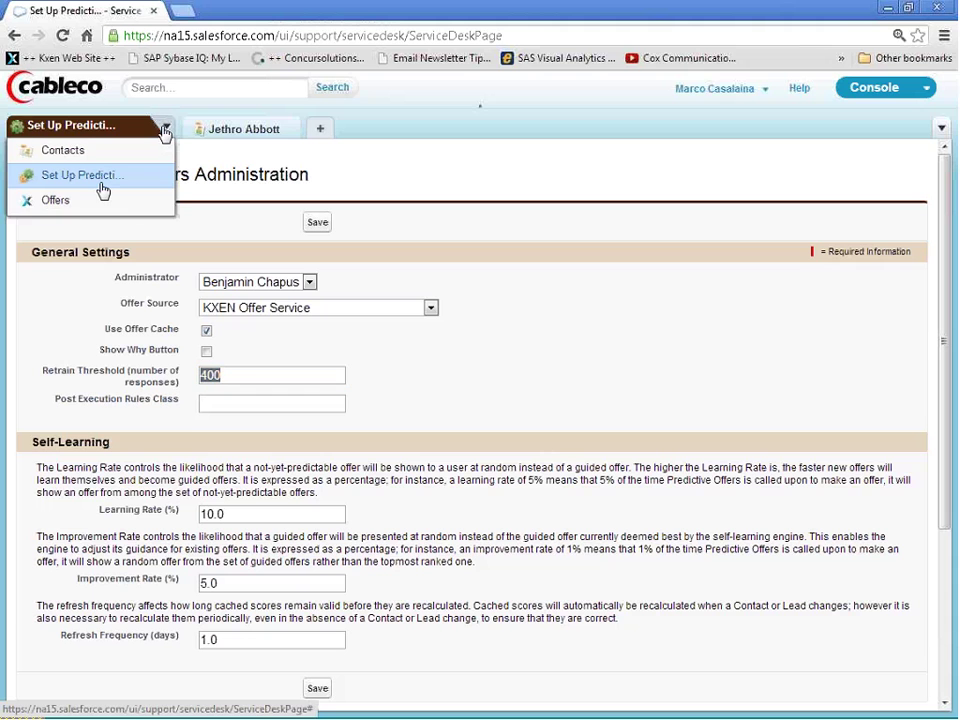
click(82, 209)
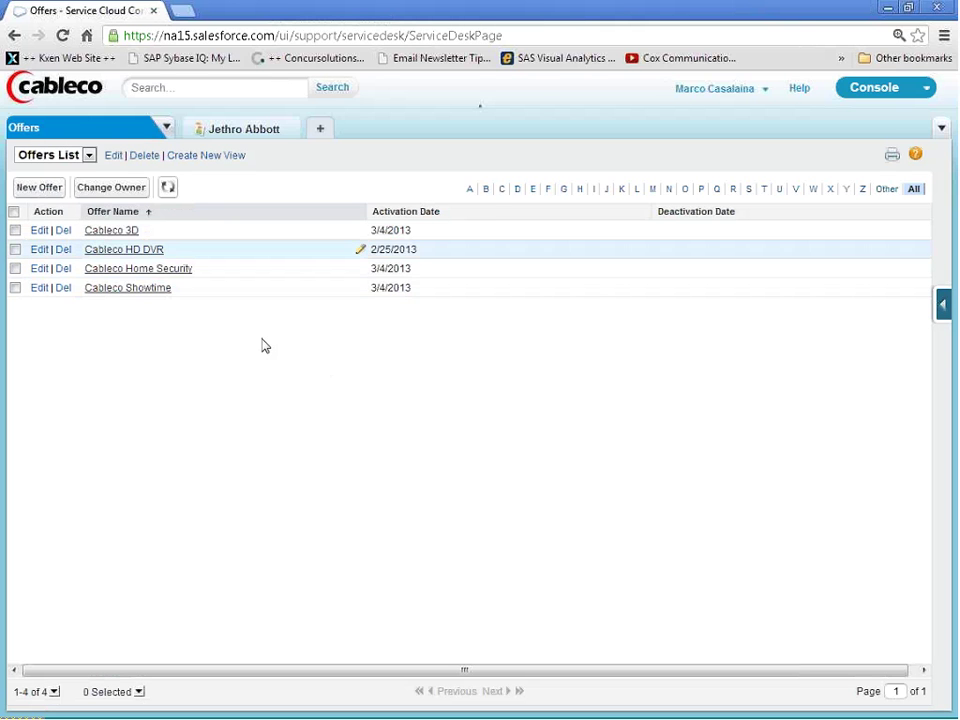
click(41, 189)
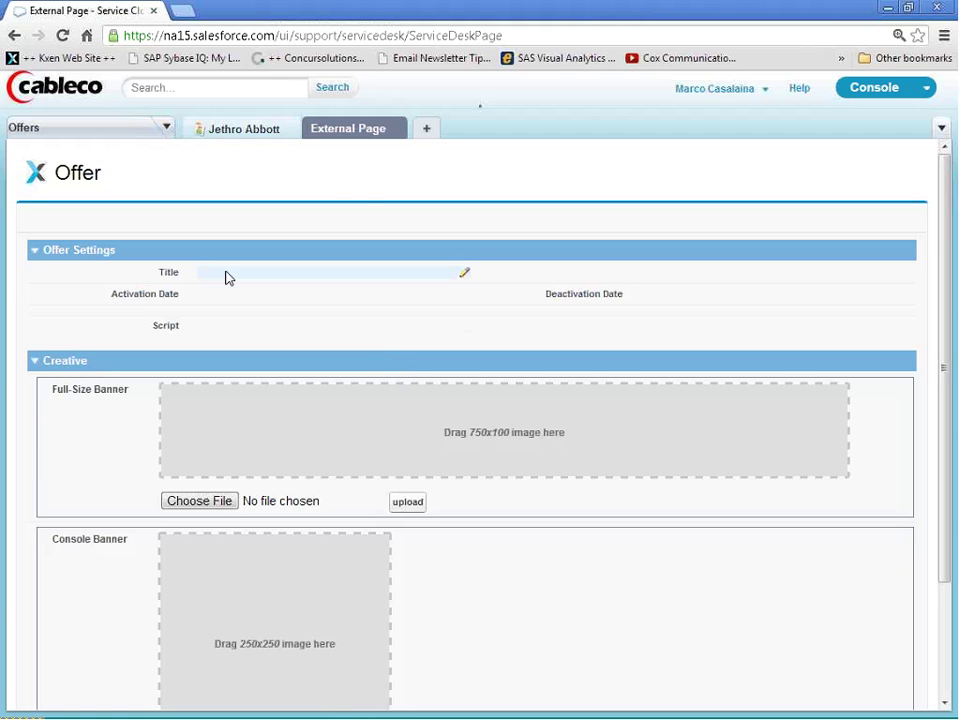
double_click(246, 274)
text(H)
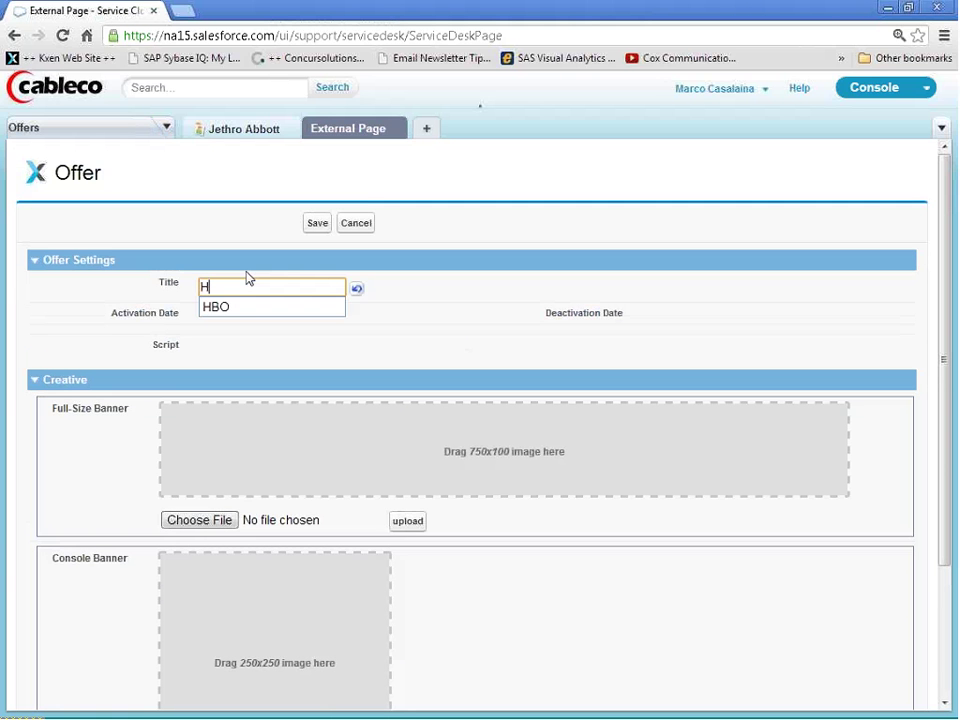
click(238, 310)
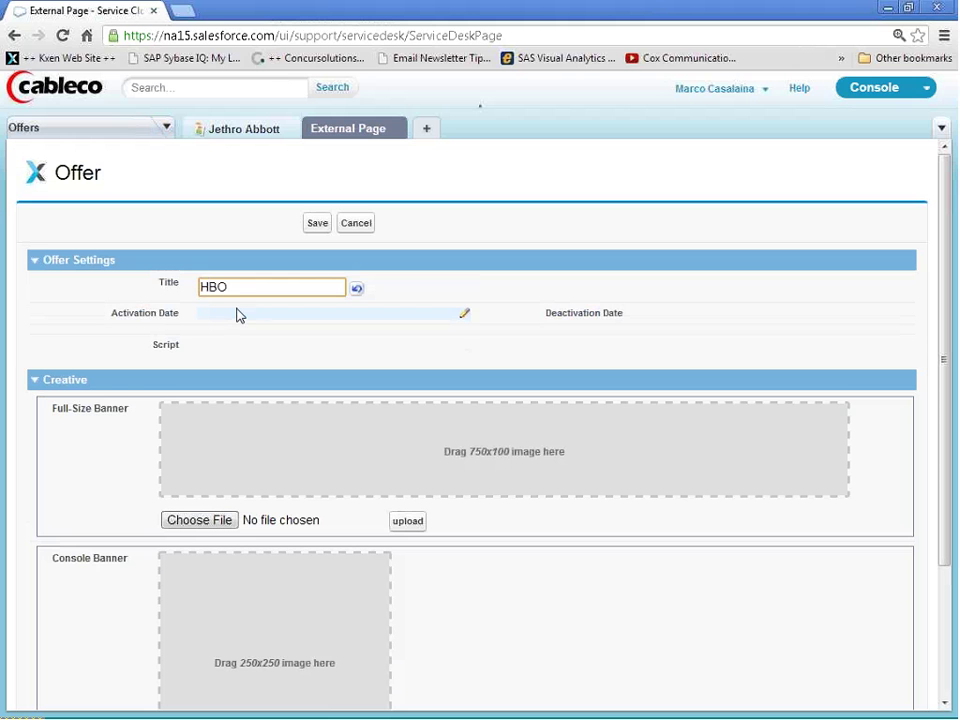
double_click(265, 319)
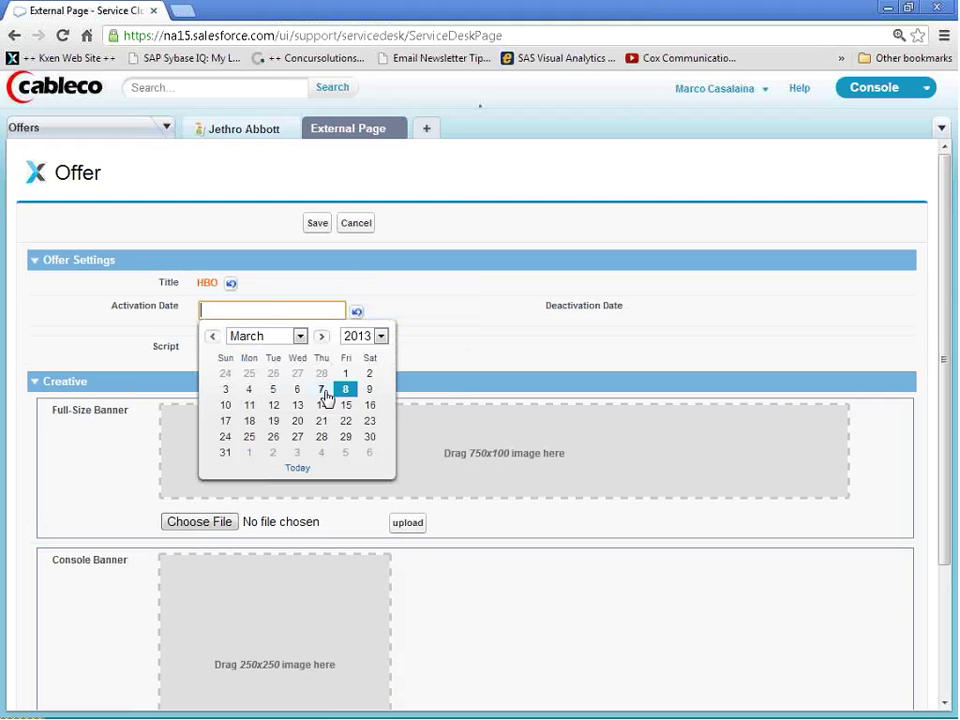
click(324, 390)
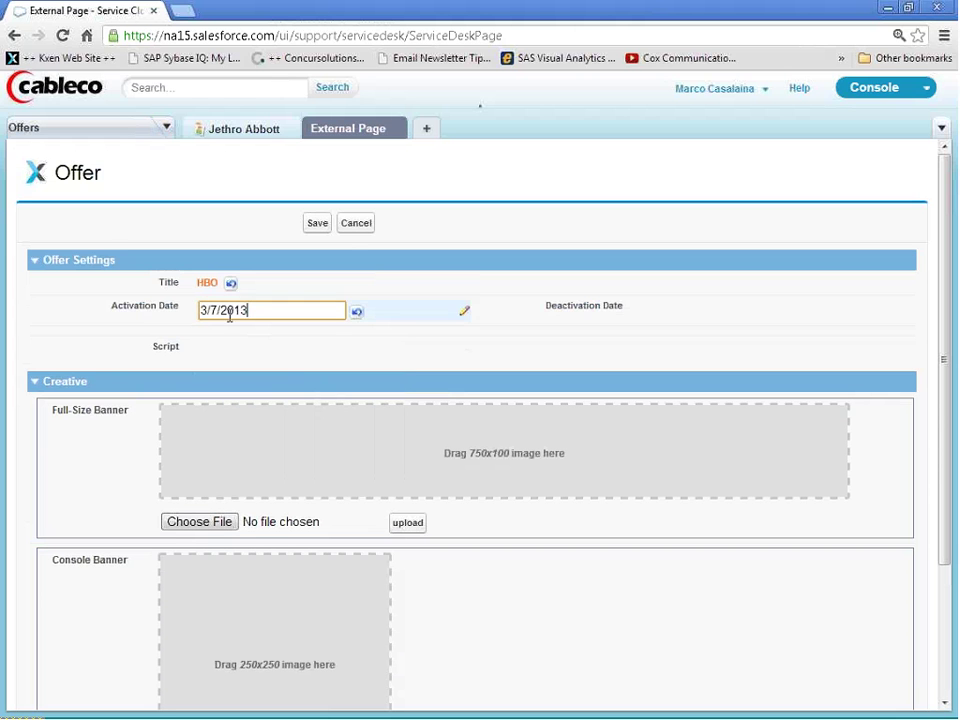
- Set the HBO offer's script to "Free HBO for 3 months!"
double_click(294, 347)
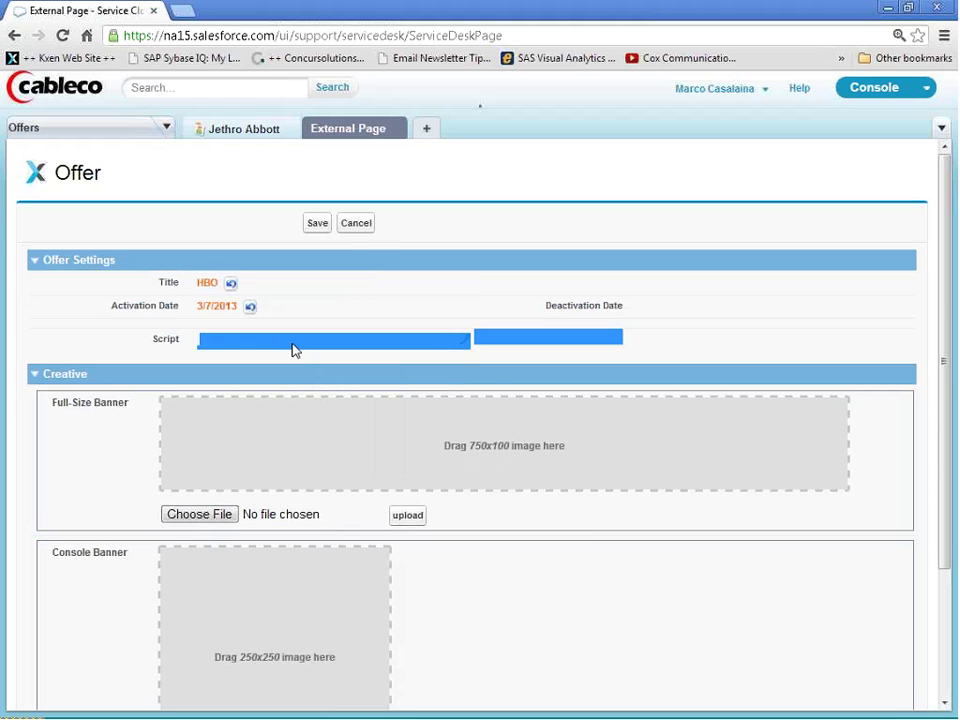
text(8520)
key(ctrl+a)
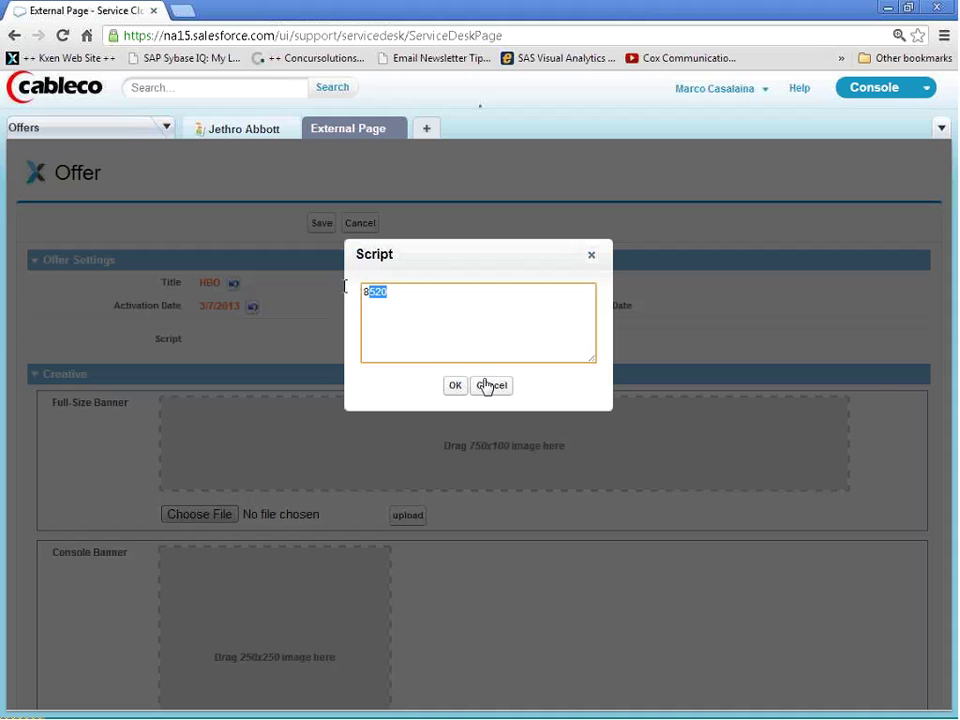
text(Free HBO for )
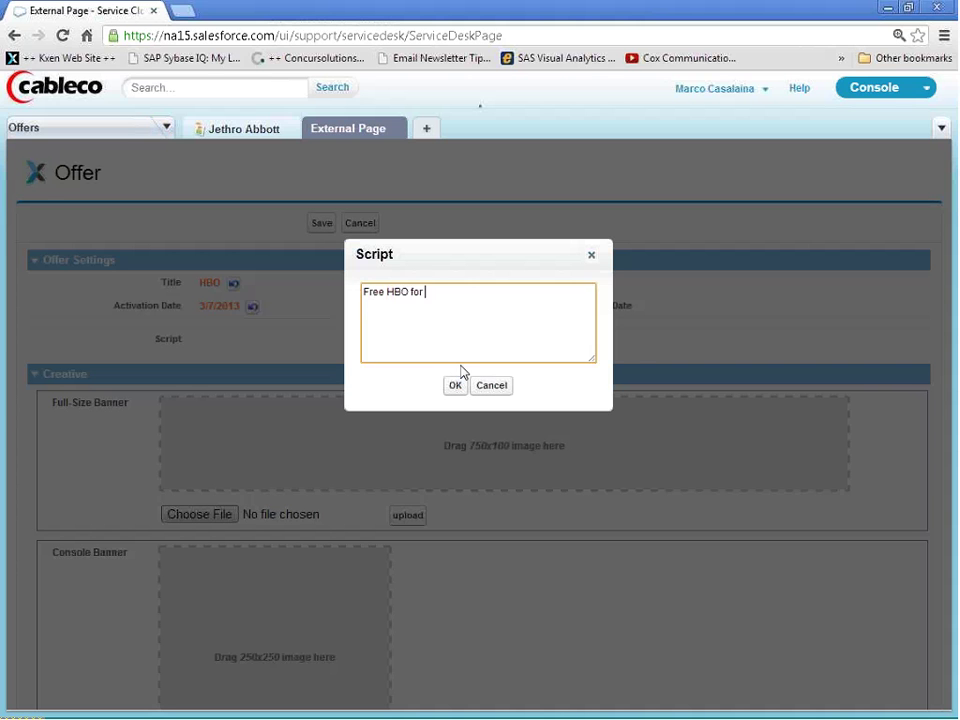
text(3 months)
key(BackSpace)
text(t)
key(End)
text(!)
click(455, 387)
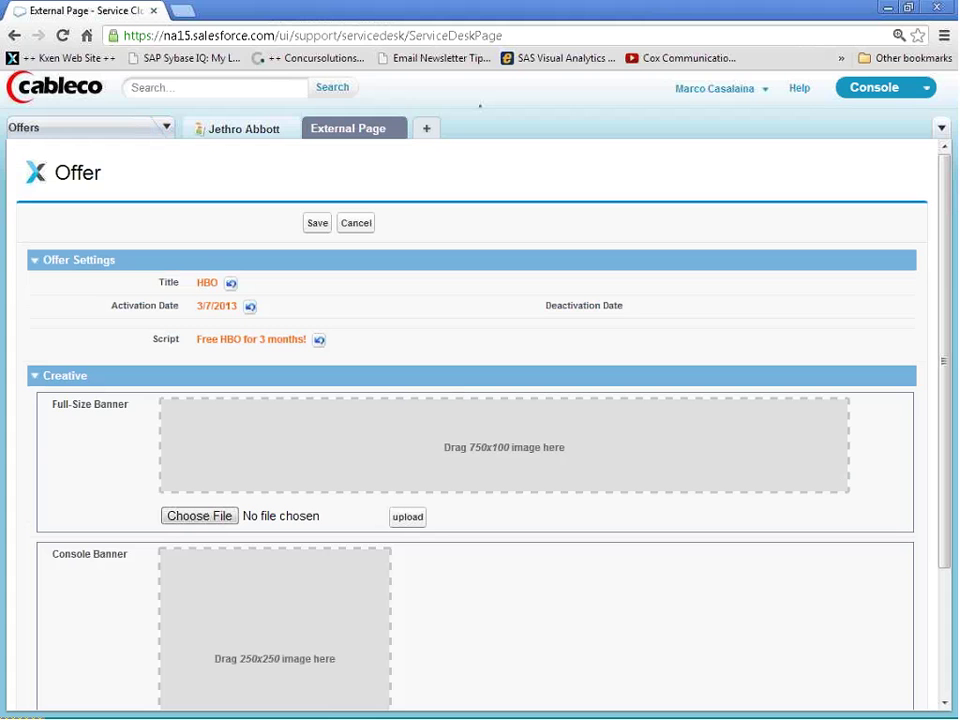
- Upload standard hbo.png as the HBO offer's full-size banner
click(211, 518)
click(714, 232)
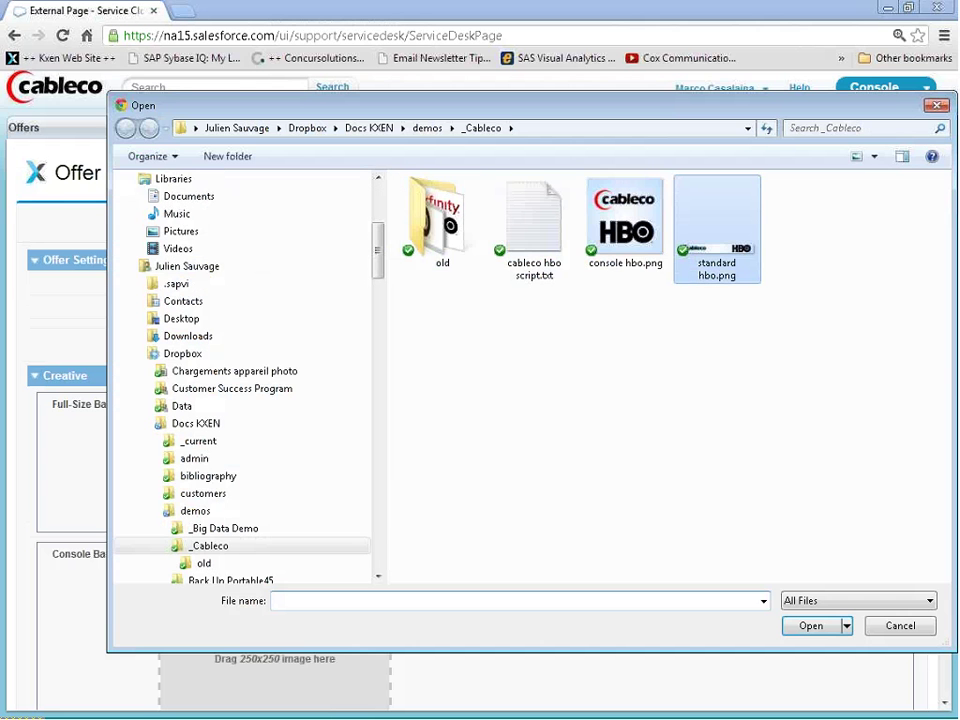
click(810, 626)
click(411, 520)
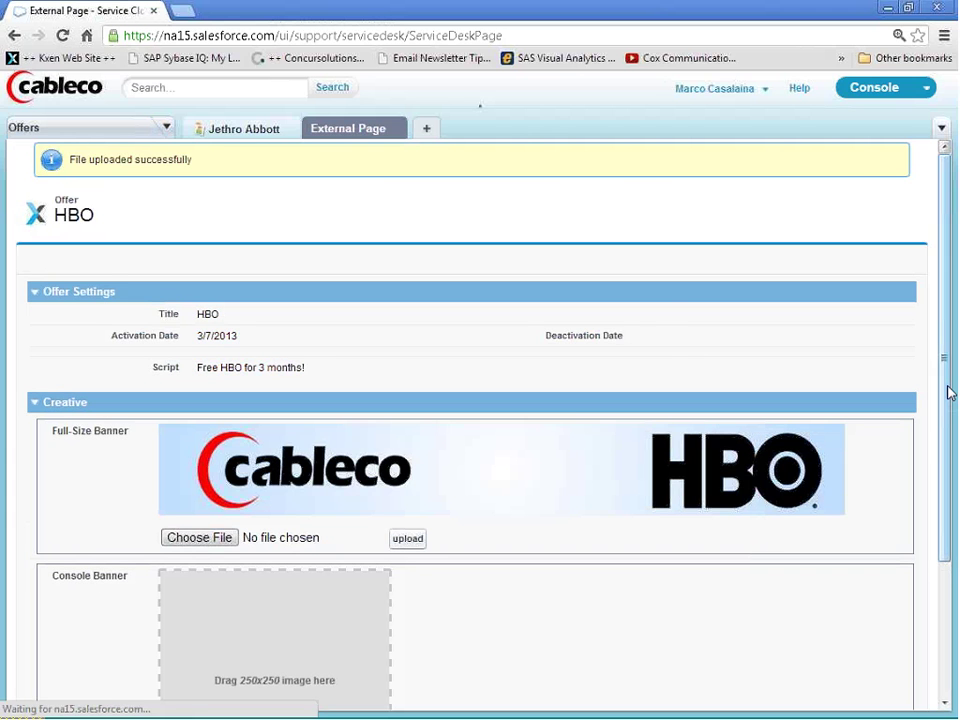
- Upload console hbo.png as the HBO offer's console banner and check both banners
scroll(936, 484, down, 3)
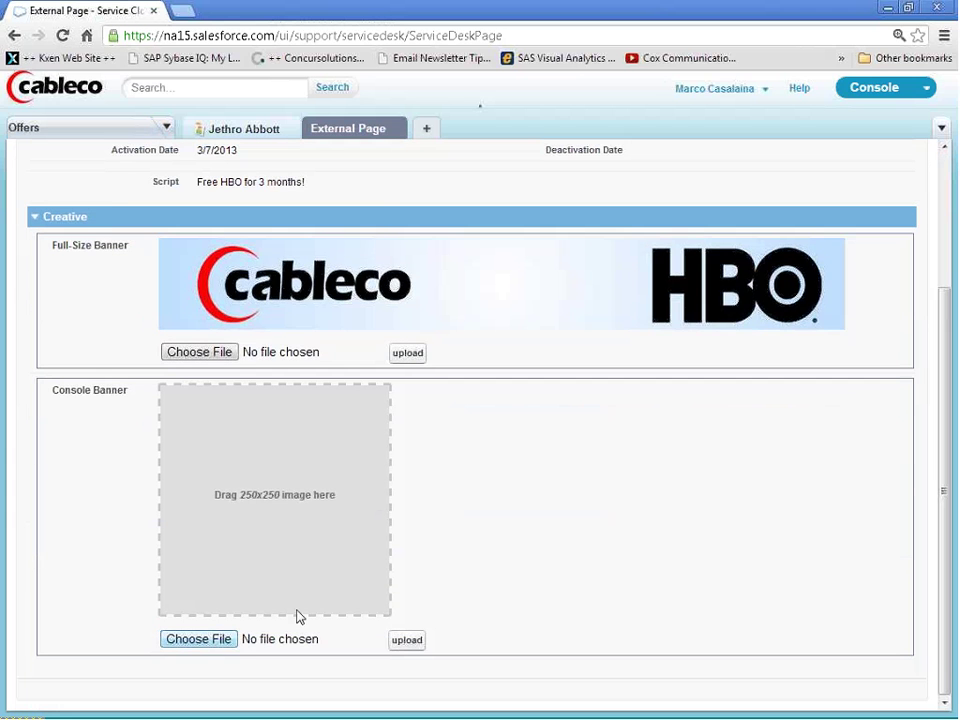
click(198, 639)
click(625, 222)
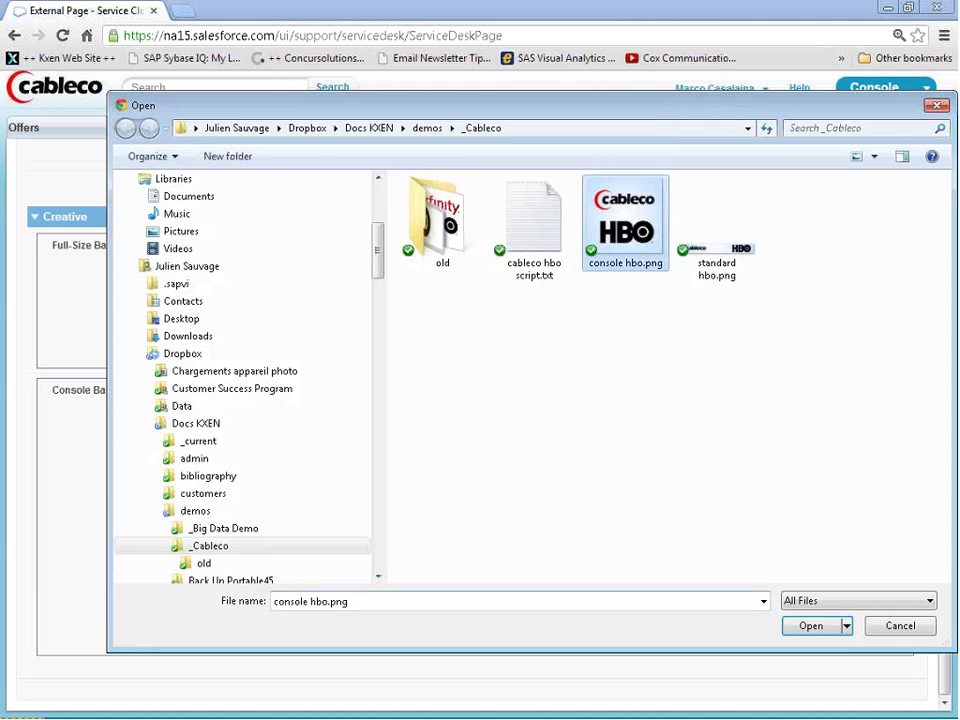
click(812, 626)
click(409, 638)
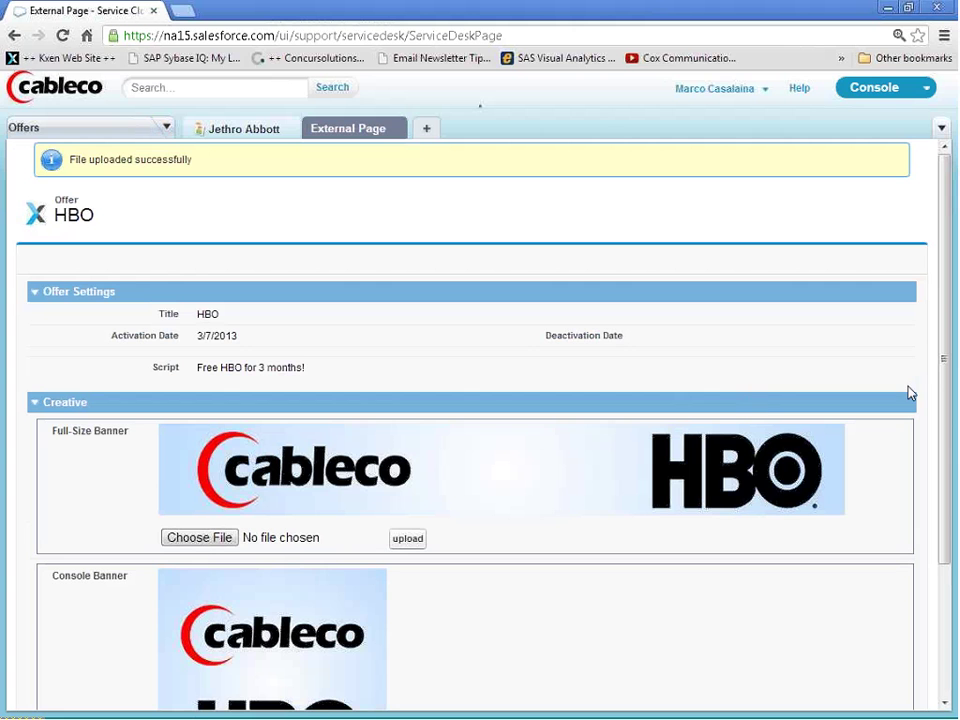
drag(949, 347, 940, 512)
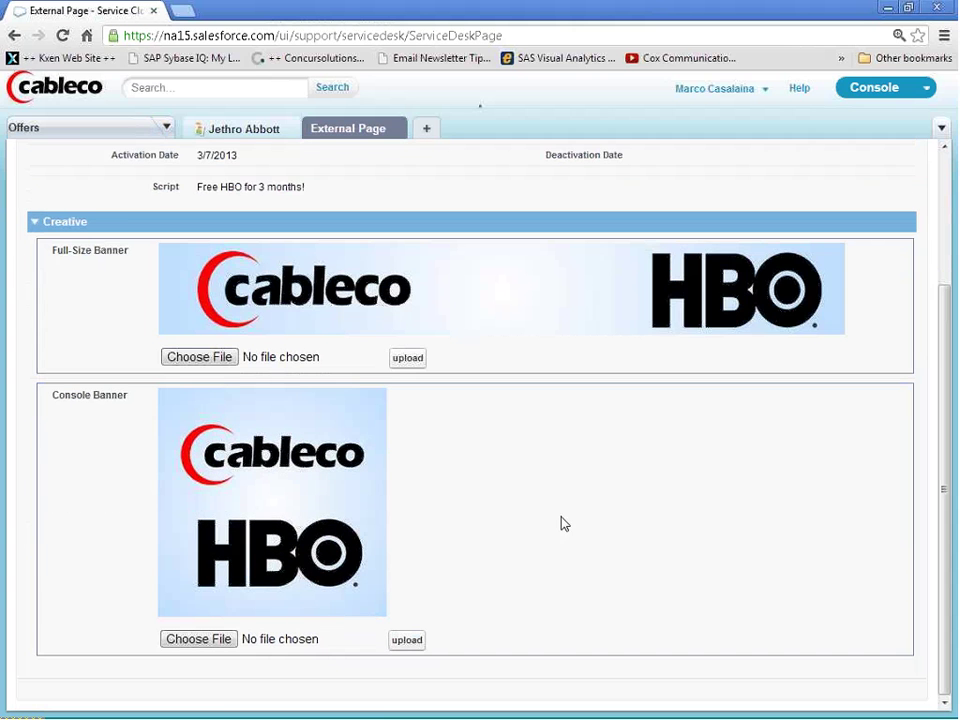
scroll(585, 516, up, 2)
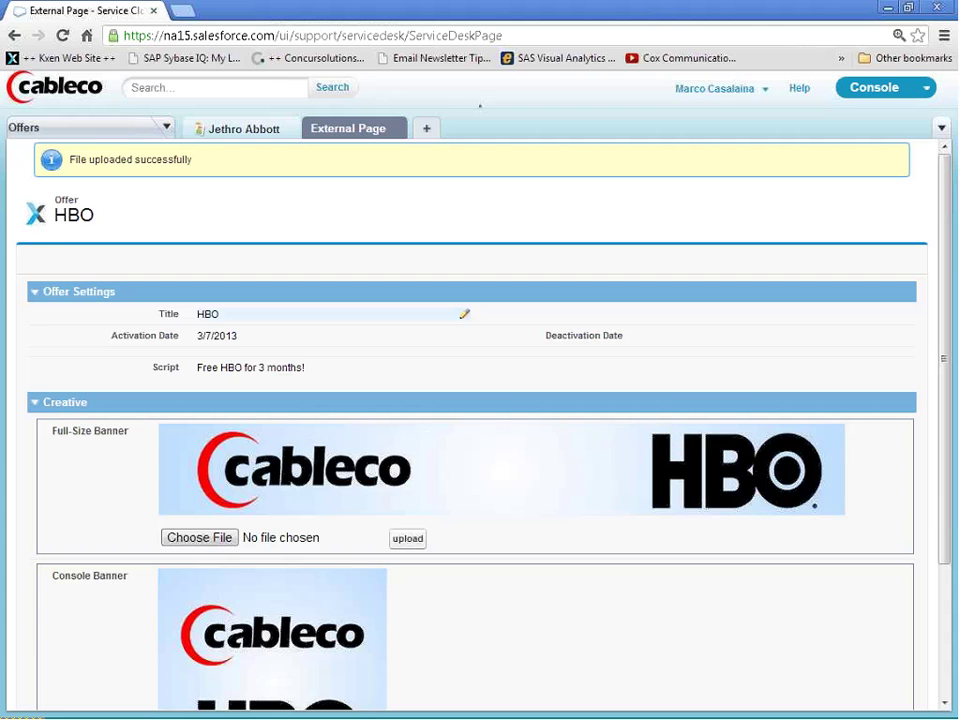
- Close the HBO offer, view all offer scores for the open contact, and return to the contact's details
click(396, 129)
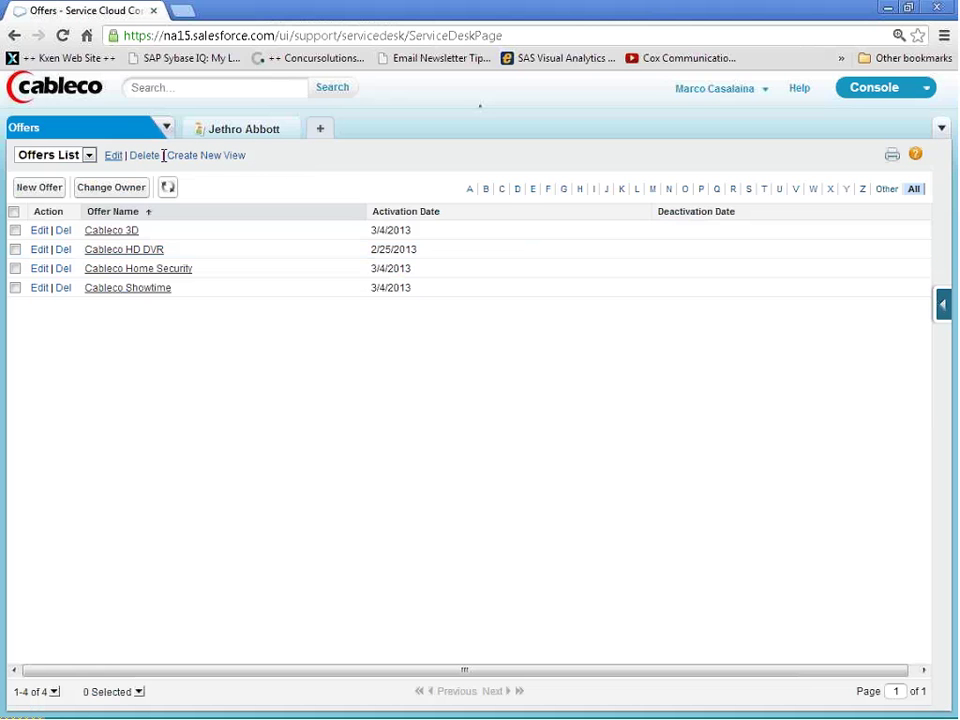
click(253, 131)
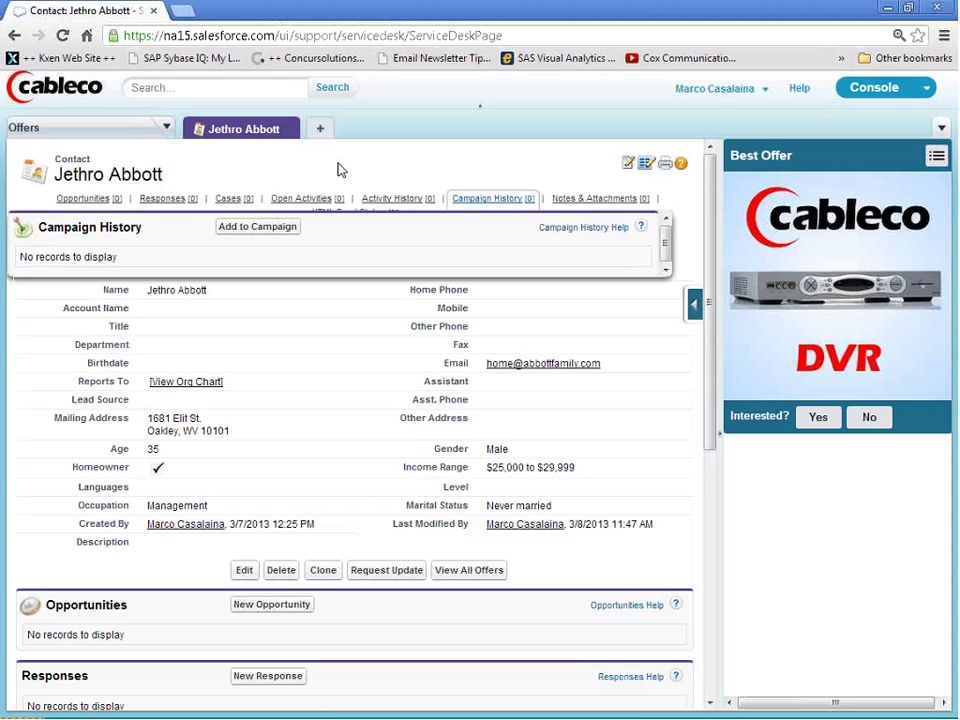
click(487, 256)
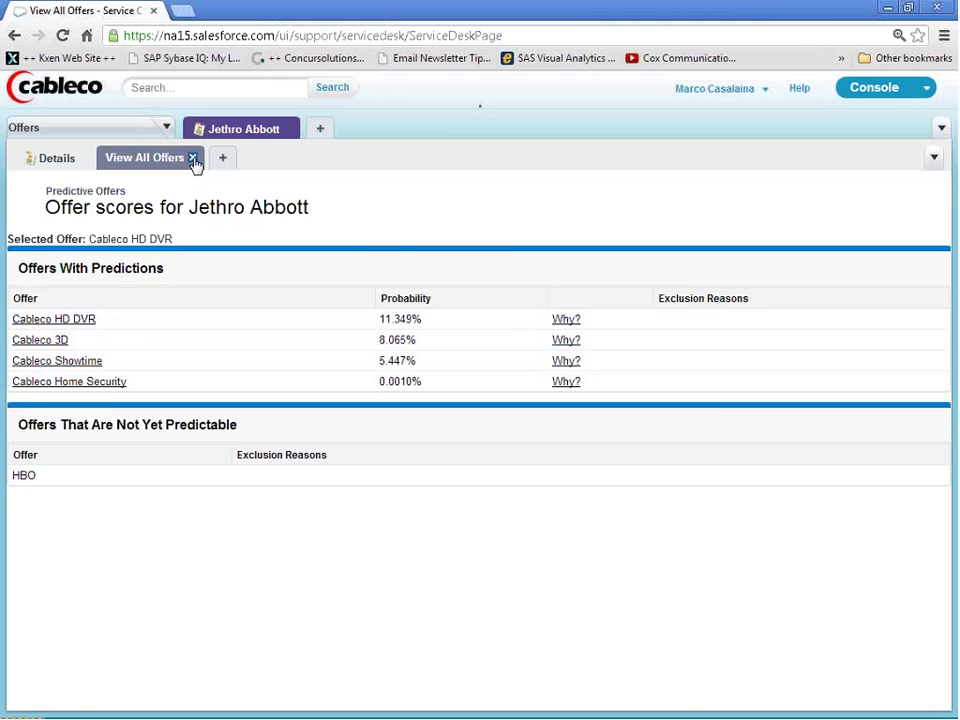
click(193, 158)
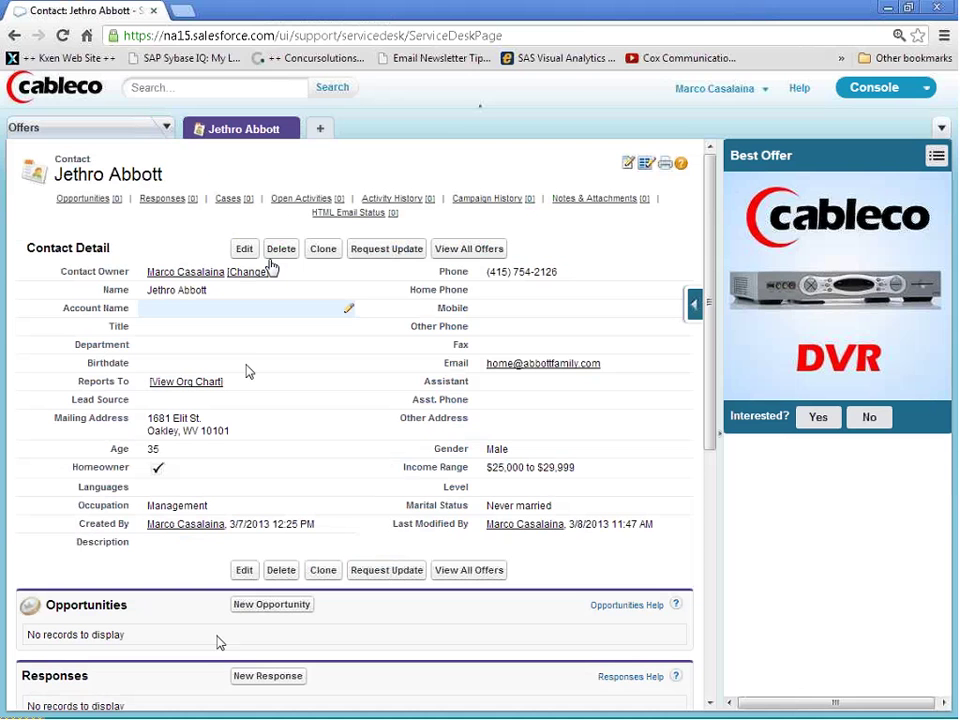
- Switch to the KXEN Bloor Group briefing presentation in PowerPoint
click(330, 703)
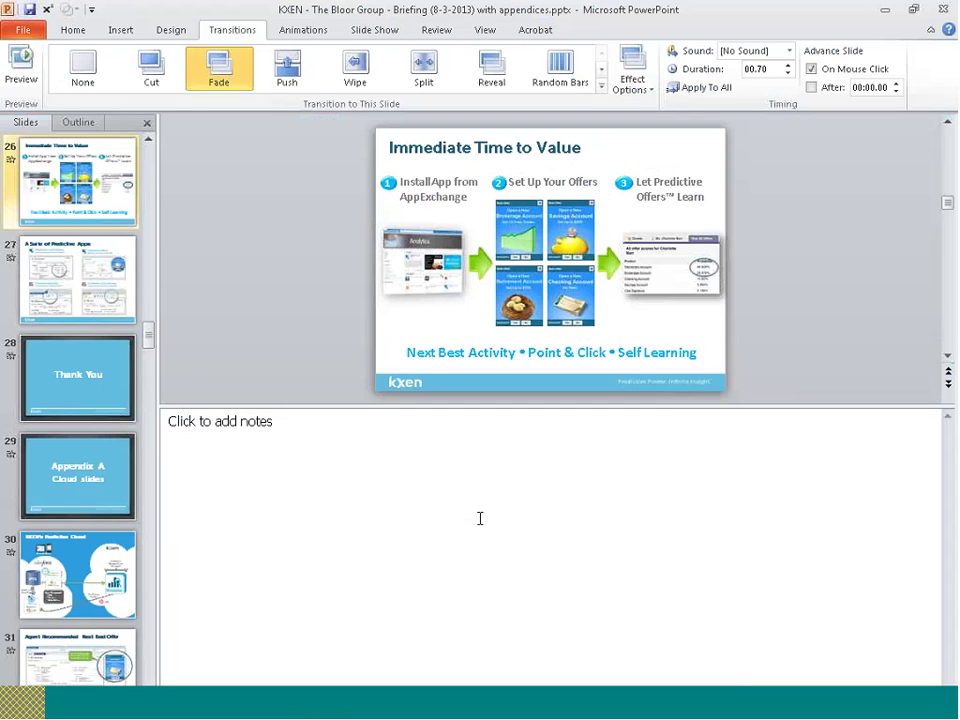